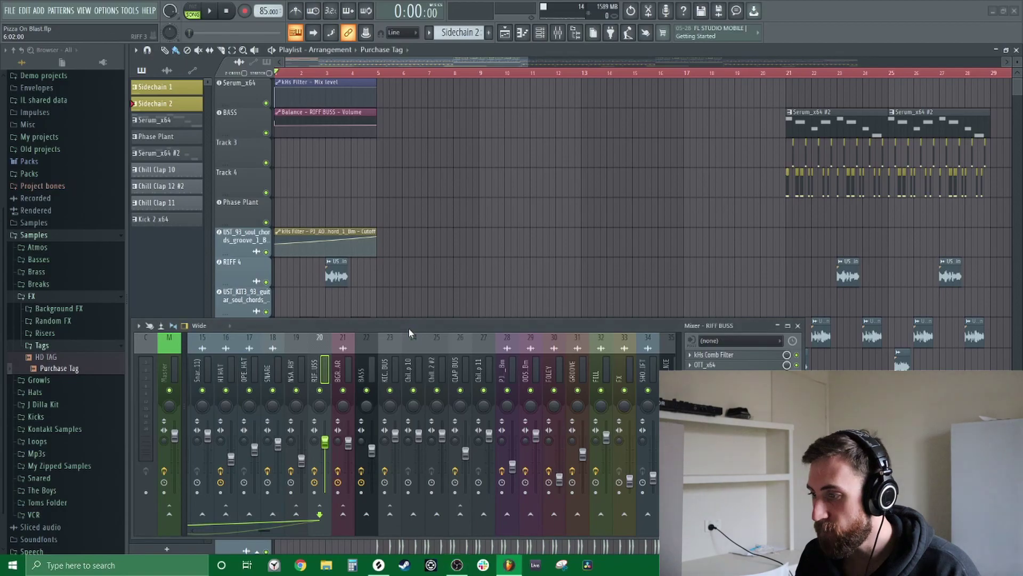
Play the opening bars briefly and examine the ValhallaVintageVerb settings on the RIFF BUSS mixer track.
{"action": "left_click_drag", "start_coordinate": [408, 327], "coordinate": [420, 358]}
{"action": "key", "text": "space"}
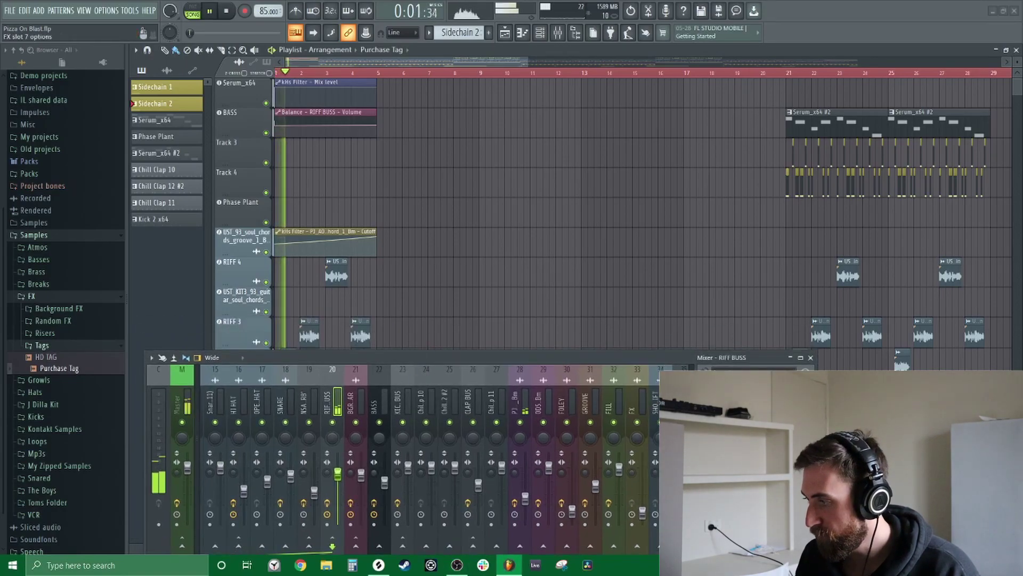
{"action": "key", "text": "space"}
{"action": "left_click", "coordinate": [736, 383]}
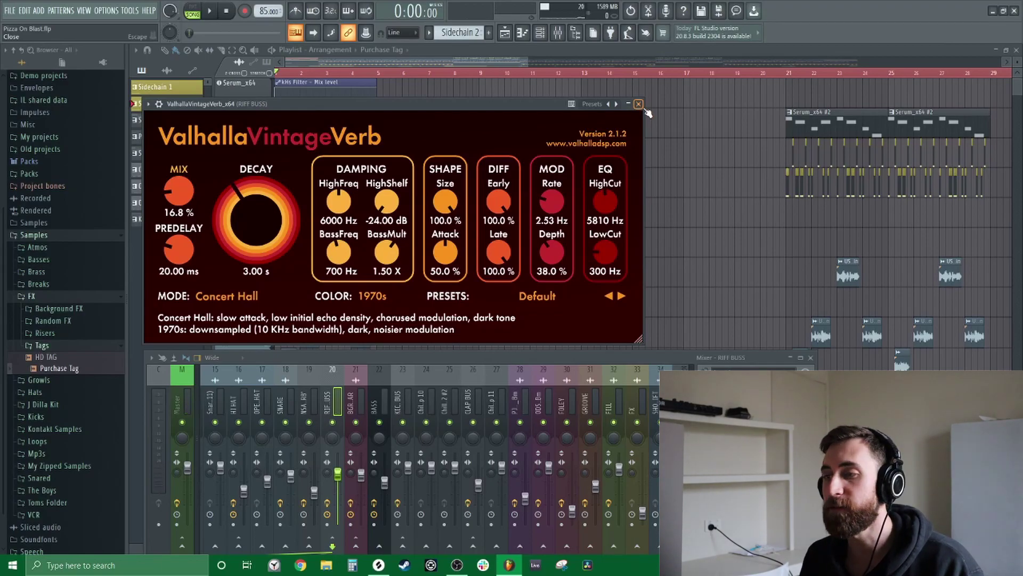
{"action": "left_click", "coordinate": [639, 103]}
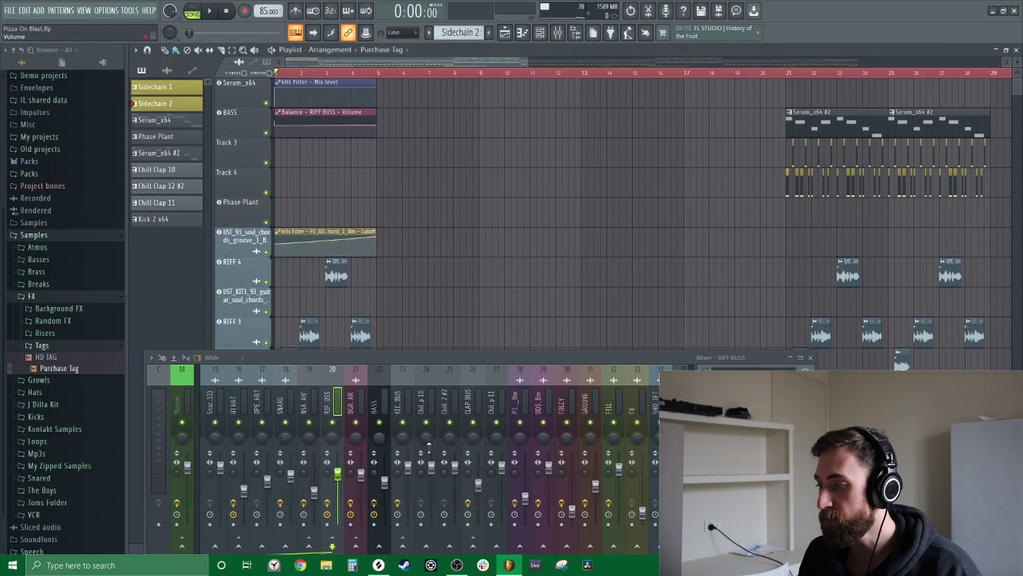
Open the ValhallaRoom reverb on the snare reverb mixer track and arrange the windows to inspect its full settings.
{"action": "left_click_drag", "start_coordinate": [424, 360], "coordinate": [447, 228]}
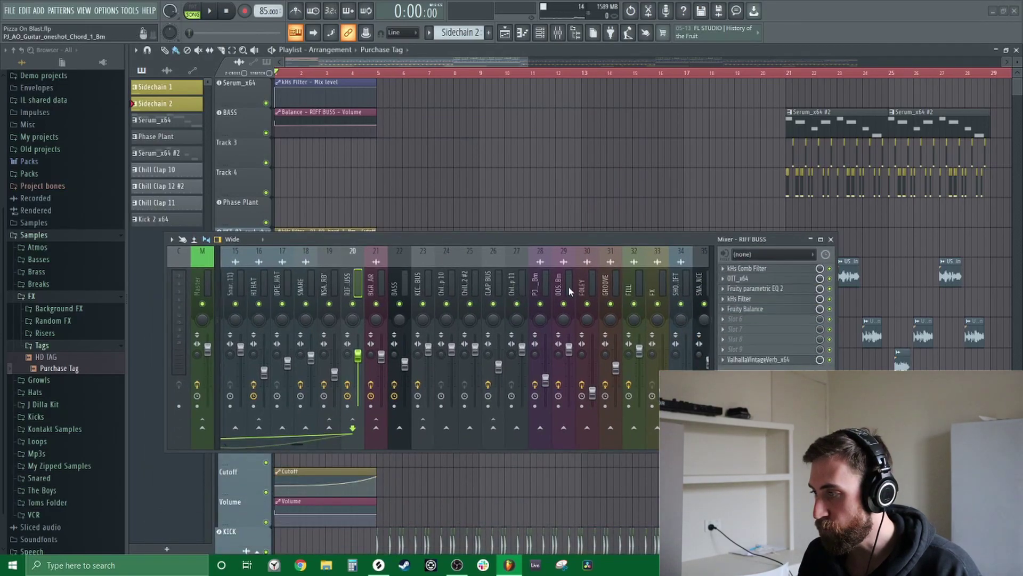
{"action": "left_click", "coordinate": [294, 282]}
{"action": "left_click_drag", "start_coordinate": [324, 238], "coordinate": [327, 249]}
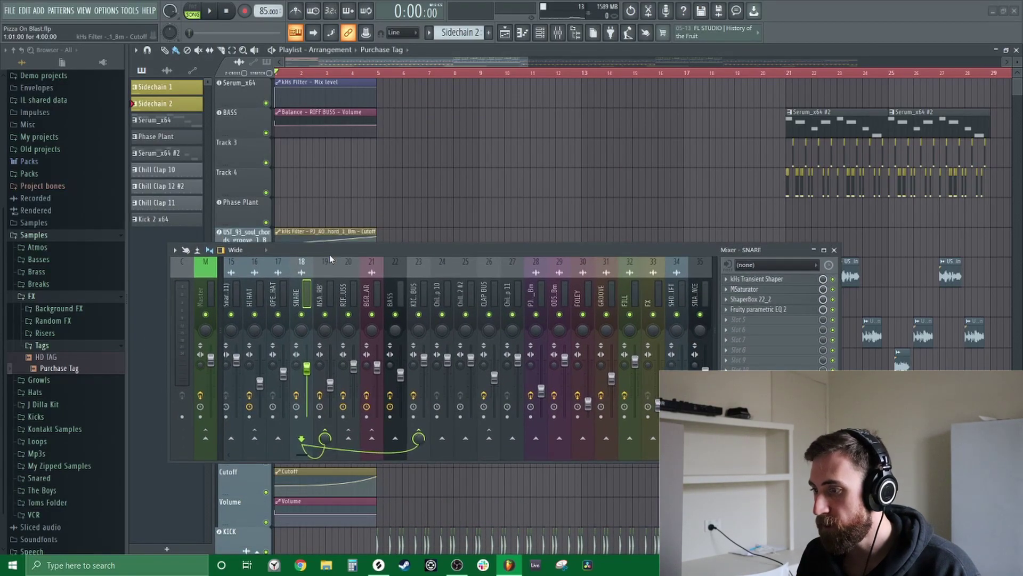
{"action": "left_click", "coordinate": [328, 293]}
{"action": "left_click", "coordinate": [751, 279]}
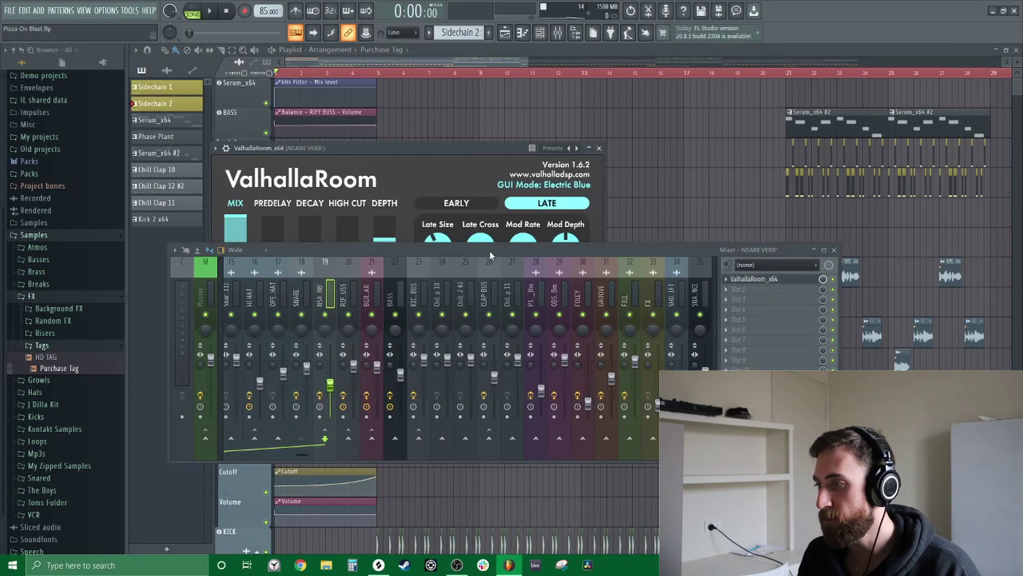
{"action": "left_click_drag", "start_coordinate": [489, 250], "coordinate": [494, 386]}
{"action": "left_click_drag", "start_coordinate": [433, 149], "coordinate": [465, 122]}
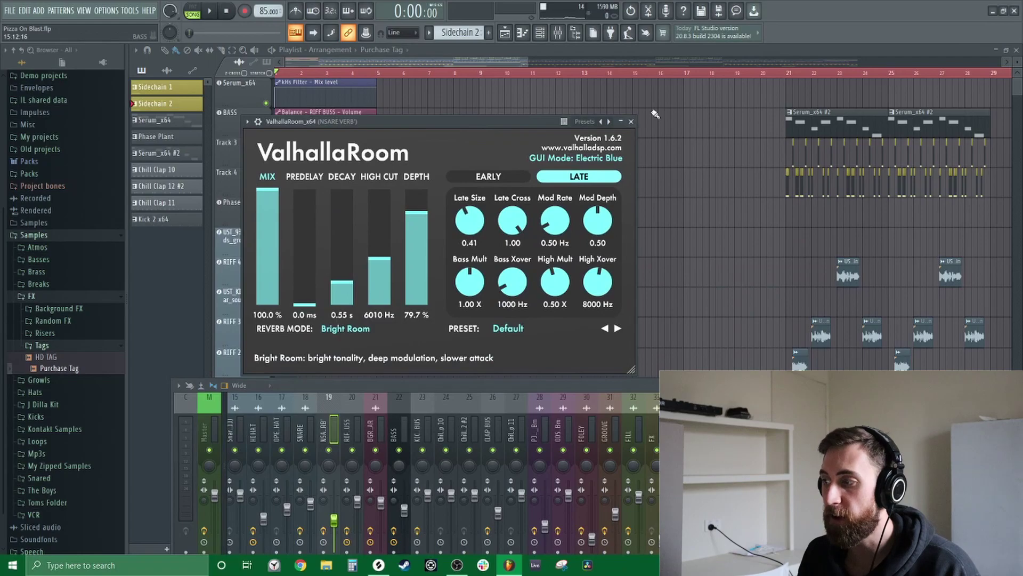
{"action": "key", "text": "F9"}
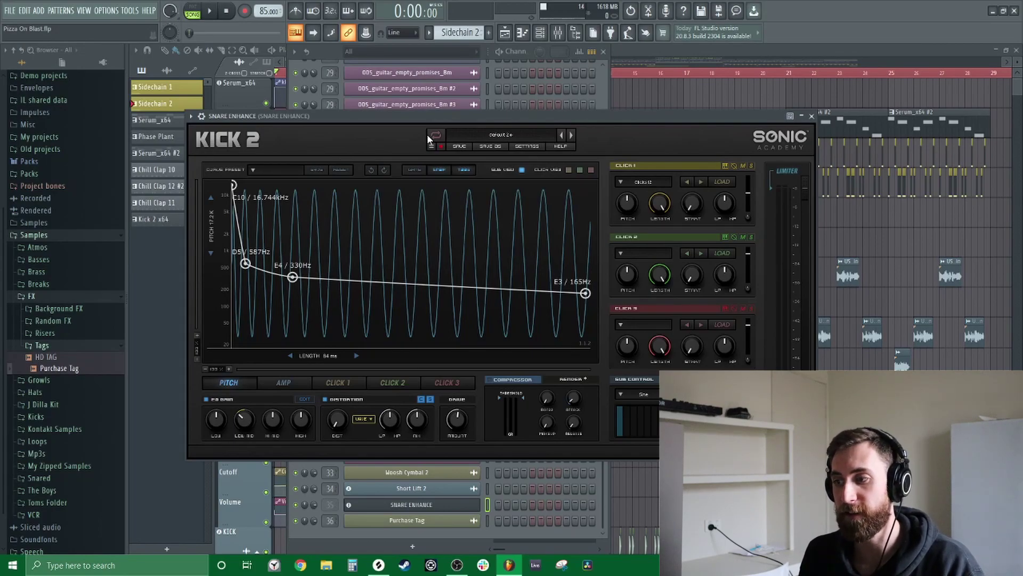
Play the arrangement from bar 5 with only the SNARE ENHANCE channel soloed, repeating short passages.
{"action": "key", "text": "F5"}
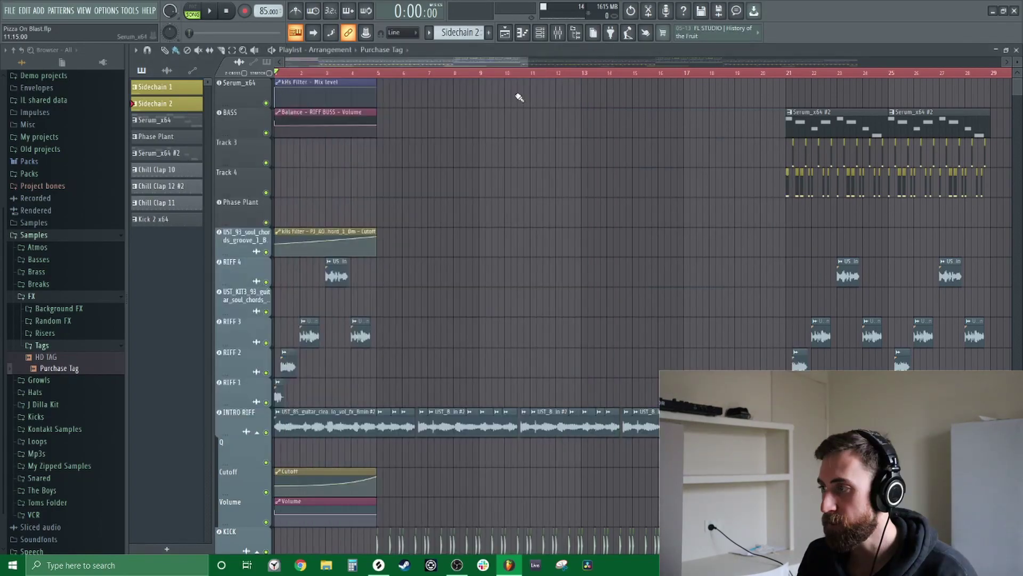
{"action": "left_click", "coordinate": [380, 73]}
{"action": "key", "text": "space"}
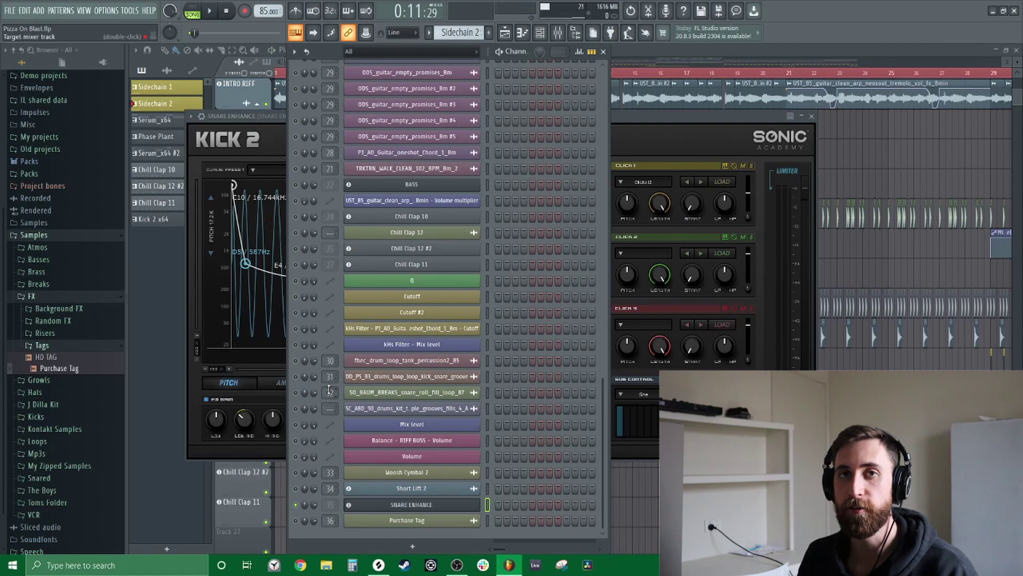
{"action": "key", "text": "space"}
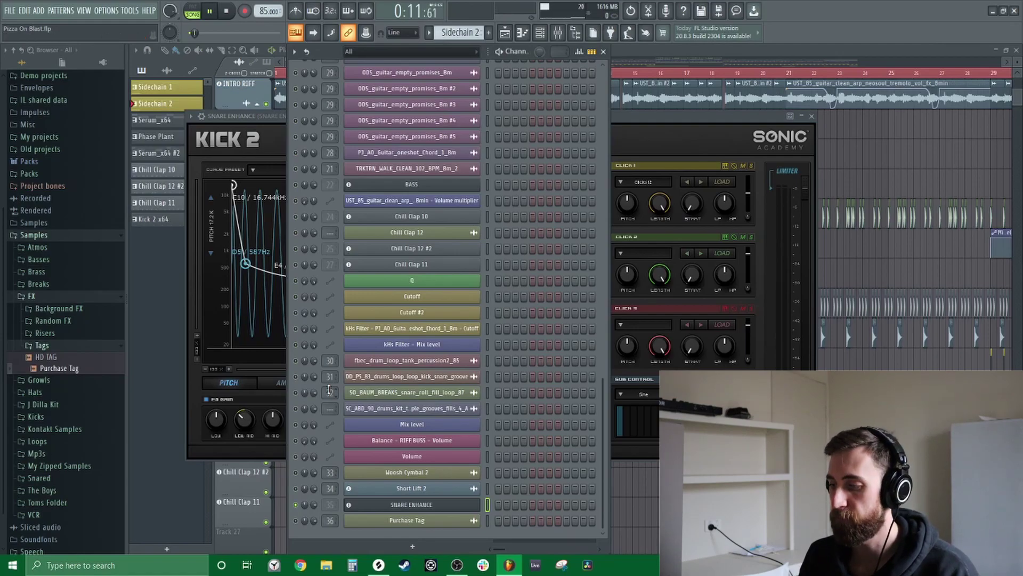
{"action": "key", "text": "space"}
{"action": "key", "text": "space"}
{"action": "key", "text": "space"}
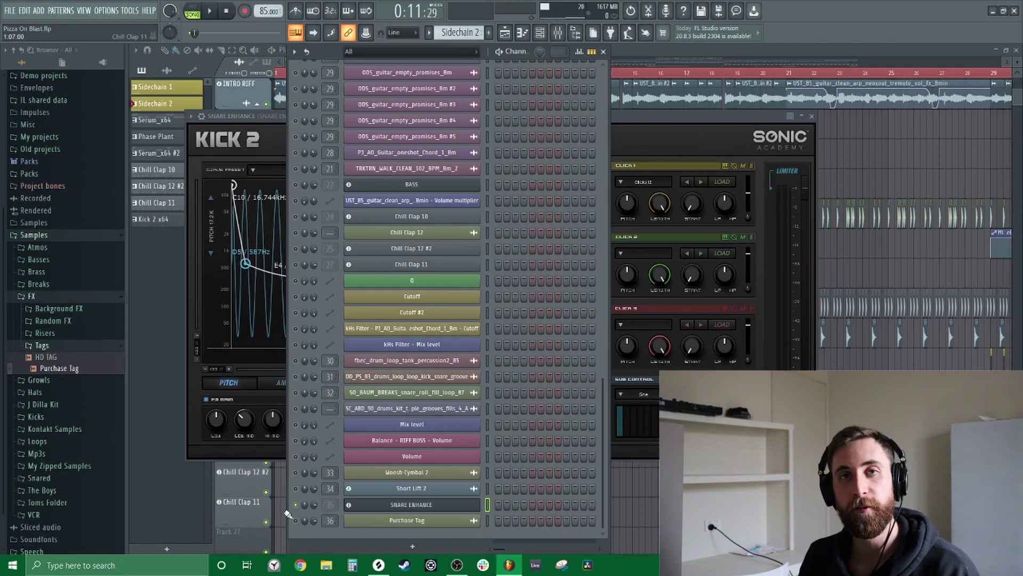
Unsolo the SNARE ENHANCE channel, play the full mix from bar 5 and close the channel rack.
{"action": "right_click", "coordinate": [296, 504]}
{"action": "left_click", "coordinate": [311, 387]}
{"action": "key", "text": "space"}
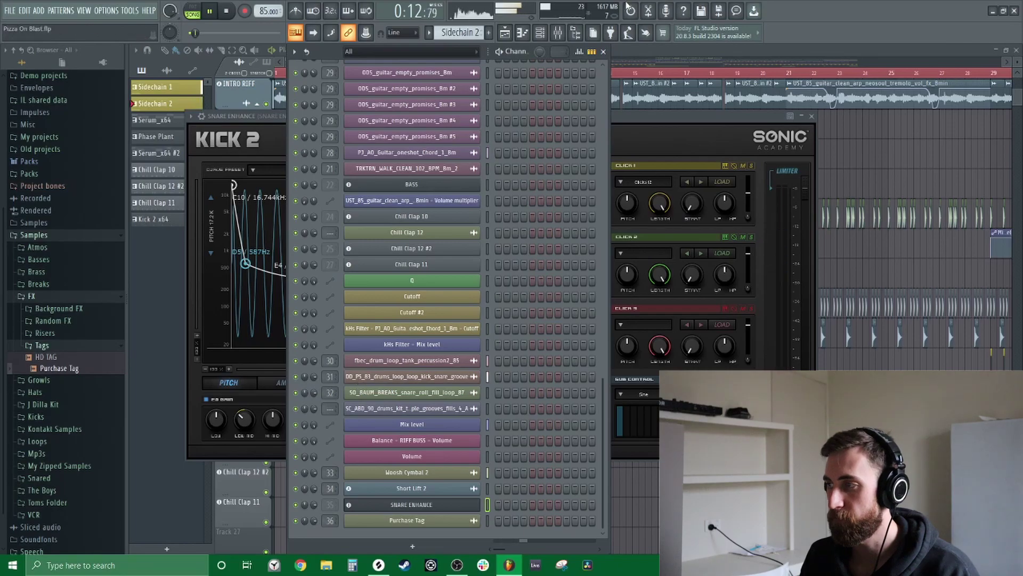
{"action": "left_click", "coordinate": [604, 52]}
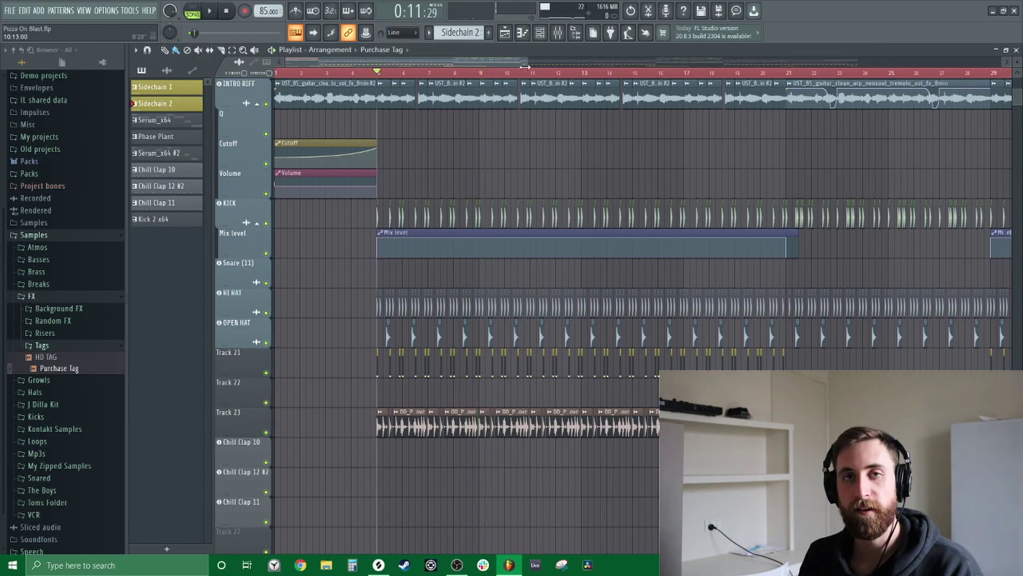
Examine the pitch and amp envelopes of the Kick 2 instrument on the SNARE ENHANCE channel.
{"action": "left_click", "coordinate": [540, 32]}
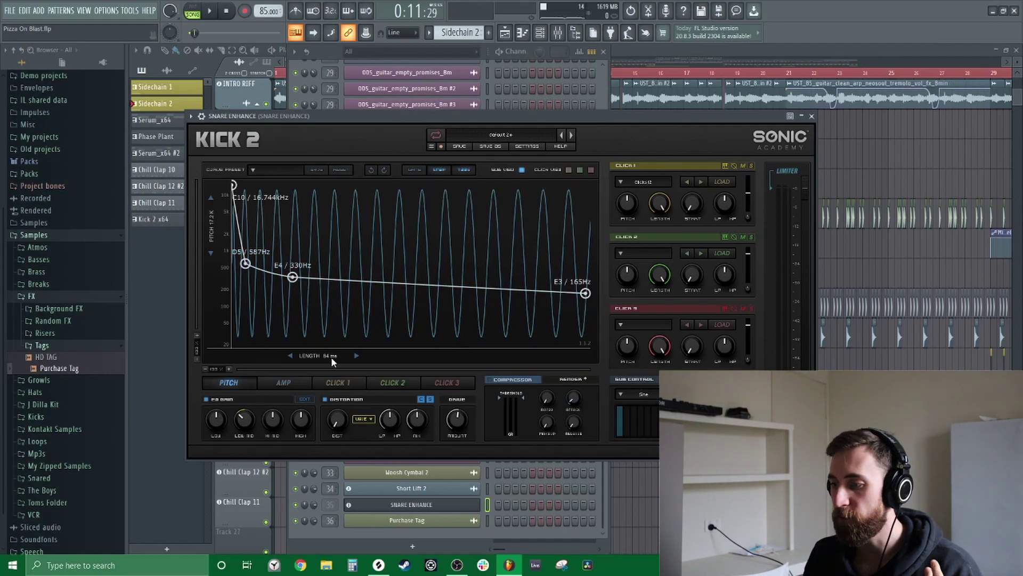
{"action": "left_click", "coordinate": [298, 383]}
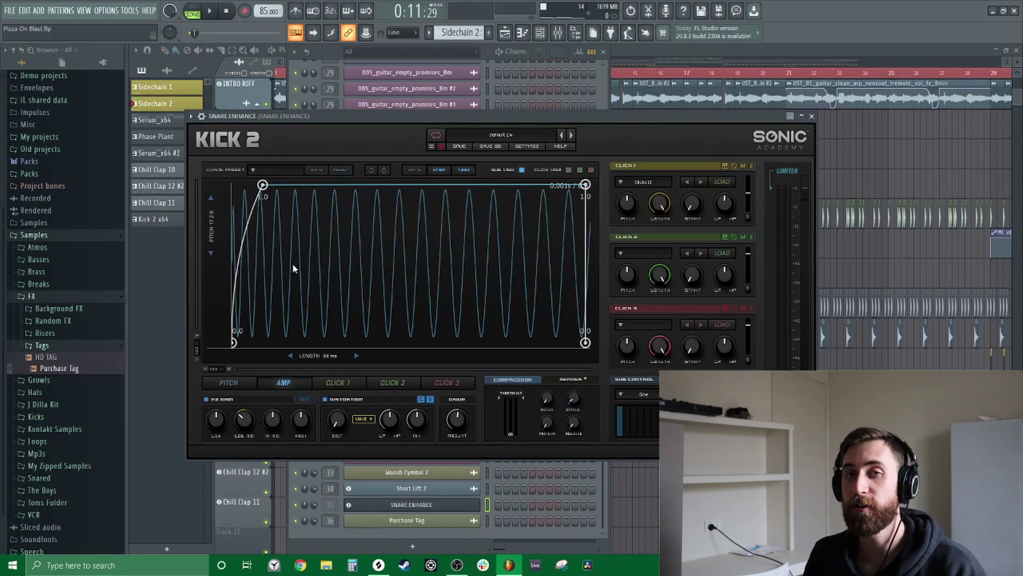
{"action": "key", "text": "Escape"}
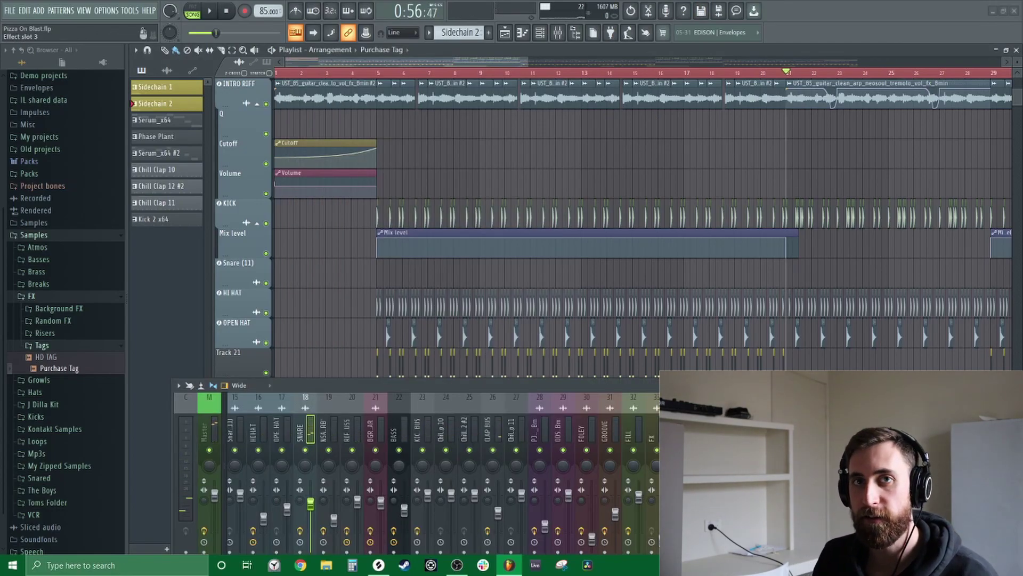
Play a short passage from bar 21 and bring up ShaperBox 2 from the SNARE mixer track with its curve fully visible.
{"action": "key", "text": "space"}
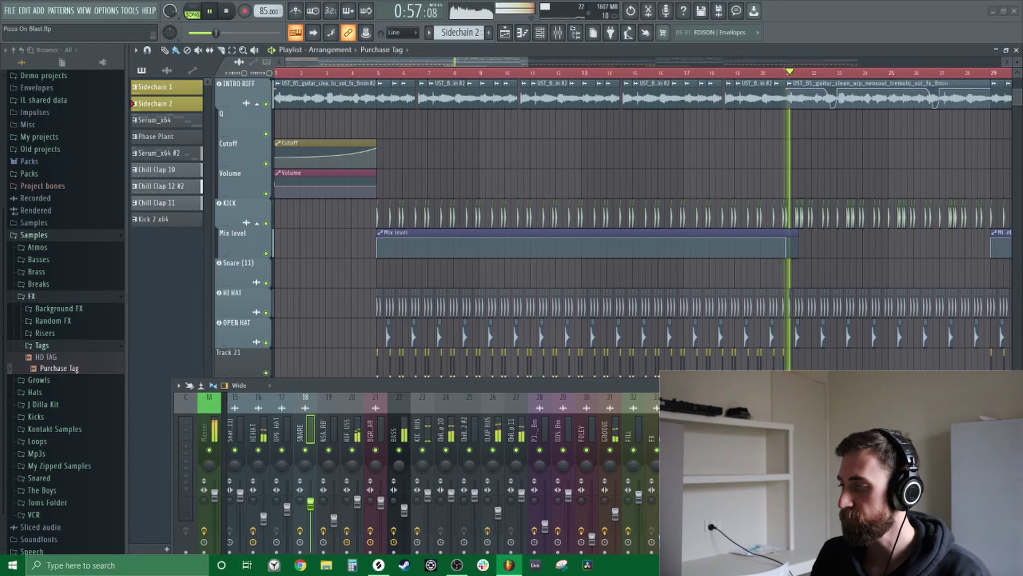
{"action": "key", "text": "space"}
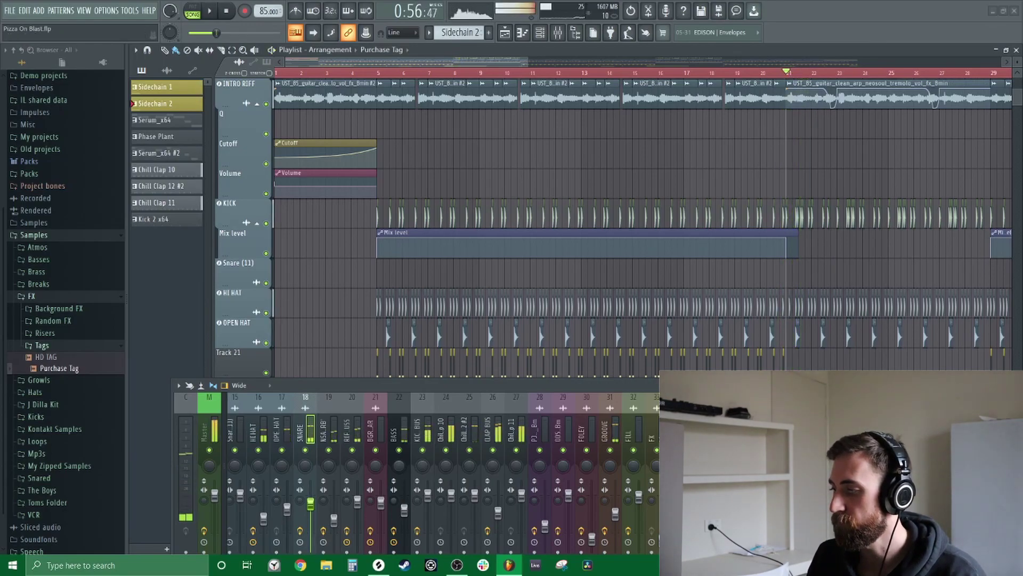
{"action": "left_click_drag", "start_coordinate": [363, 99], "coordinate": [421, 121]}
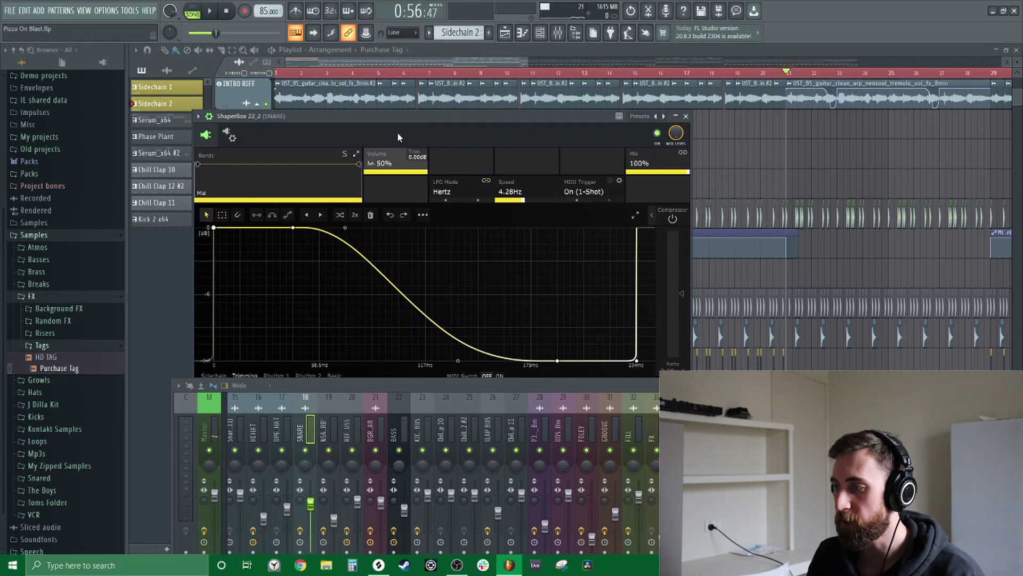
{"action": "left_click_drag", "start_coordinate": [400, 120], "coordinate": [403, 89]}
Reshape the falling part of the SNARE volume curve in ShaperBox during playback, placing its lower handle at about 95 ms.
{"action": "left_click_drag", "start_coordinate": [461, 330], "coordinate": [335, 328]}
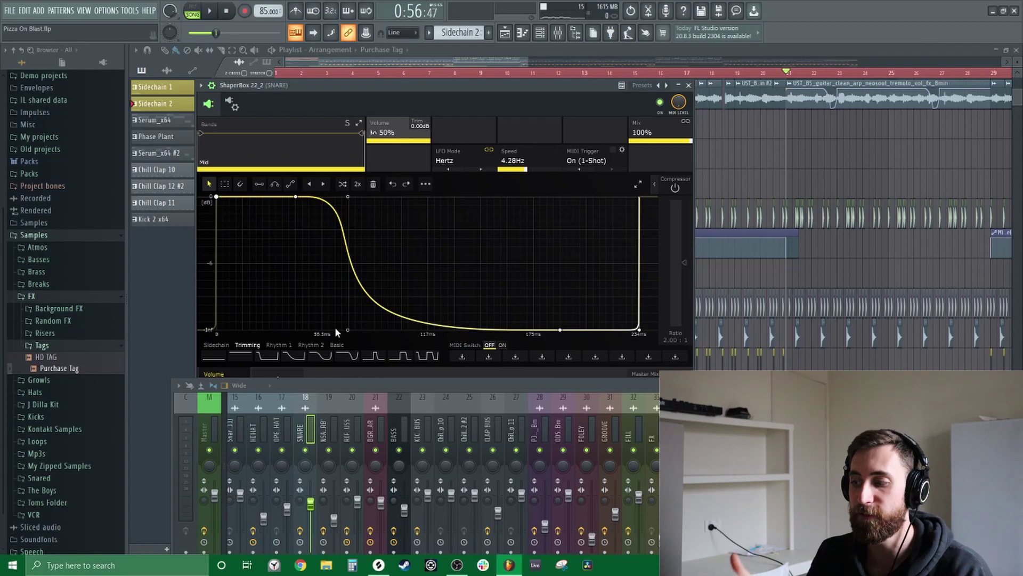
{"action": "key", "text": "space"}
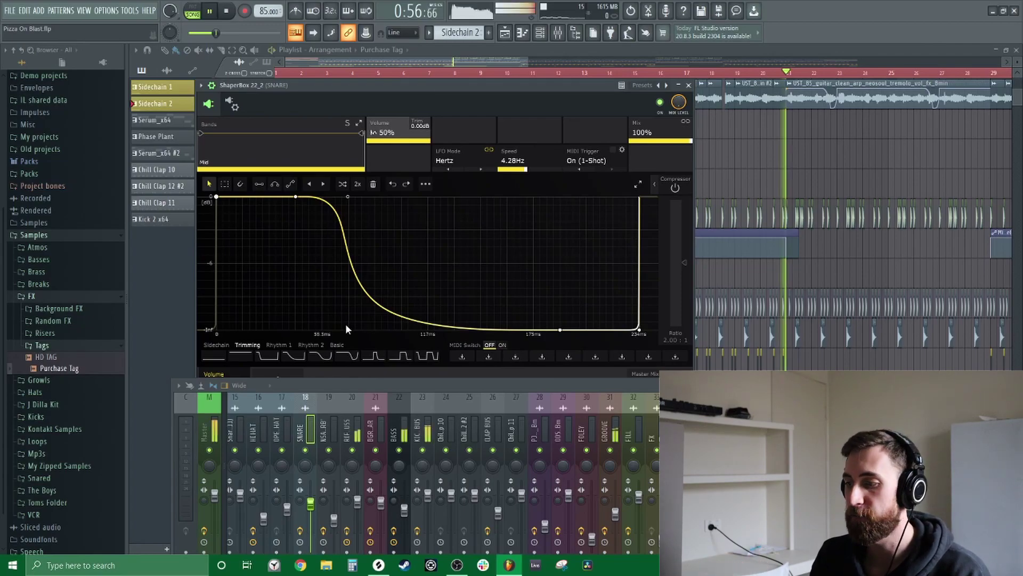
{"action": "left_click_drag", "start_coordinate": [398, 315], "coordinate": [560, 287]}
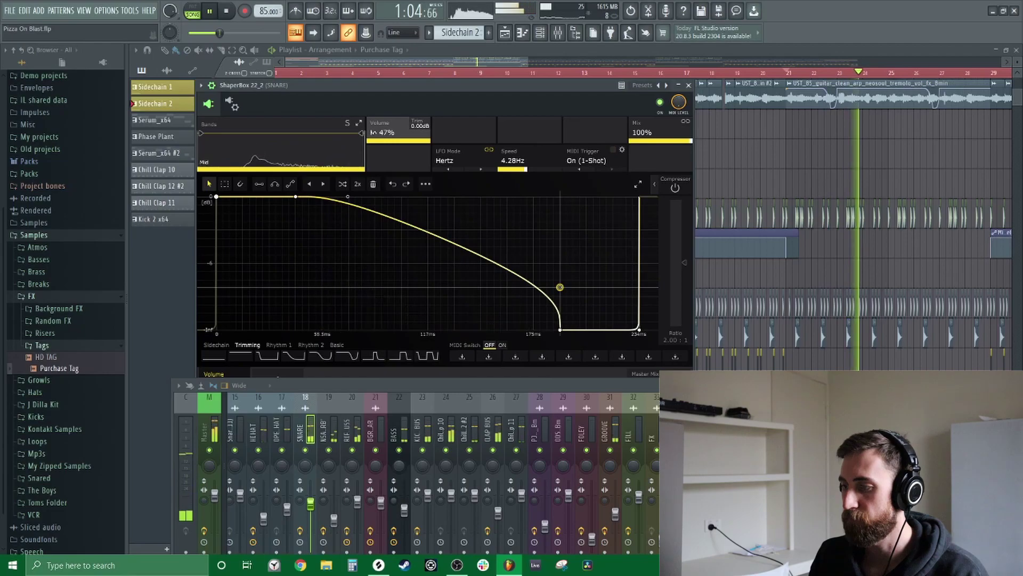
{"action": "left_click_drag", "start_coordinate": [560, 286], "coordinate": [389, 330]}
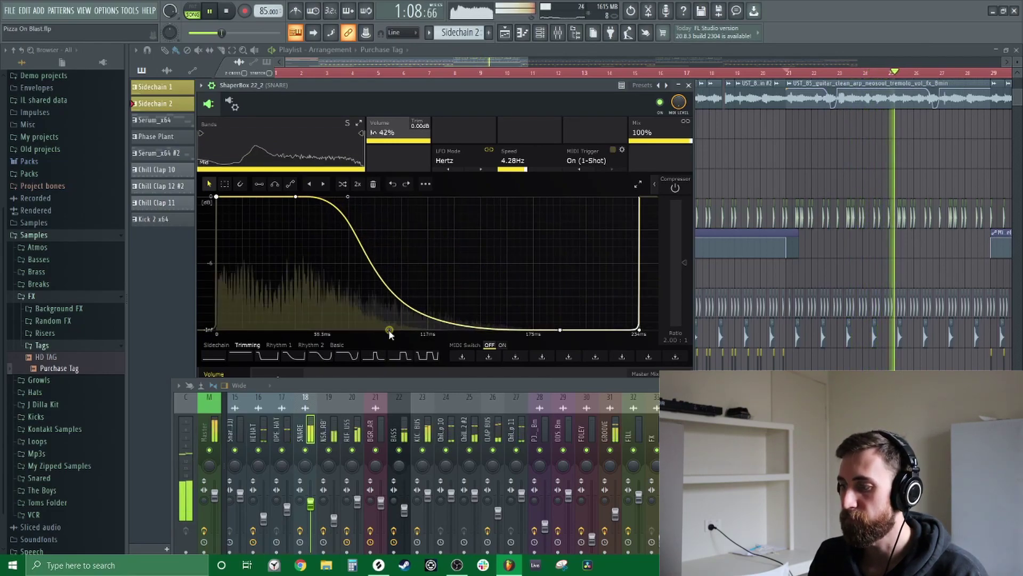